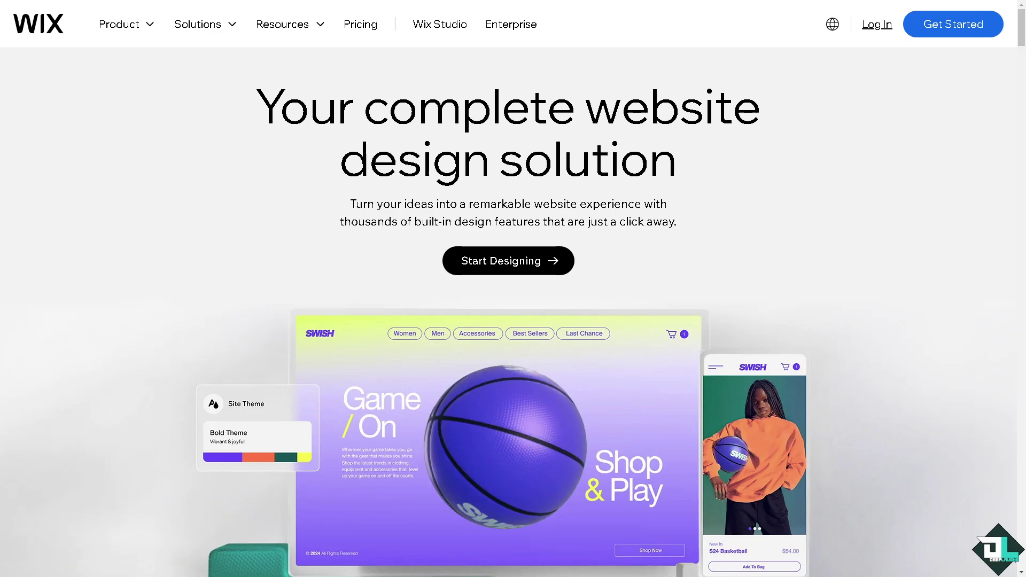
Step: Scroll down the Wix homepage, then log in and open the site in the editor
scroll(847, 441, down, 15)
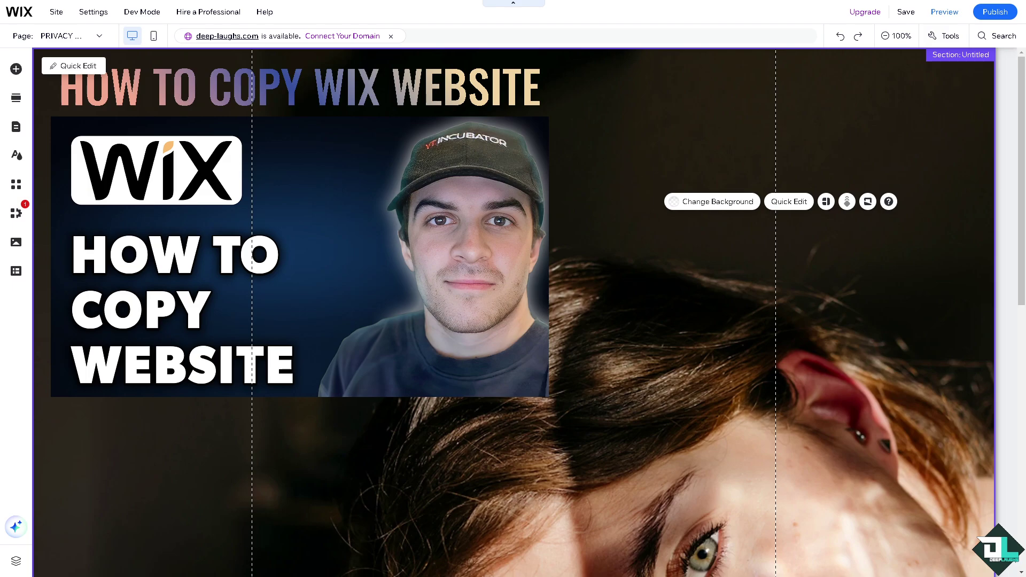
Step: Use Go to Dashboard under the WIX logo to return to the Wix Studio dashboard
mouse_move(21, 24)
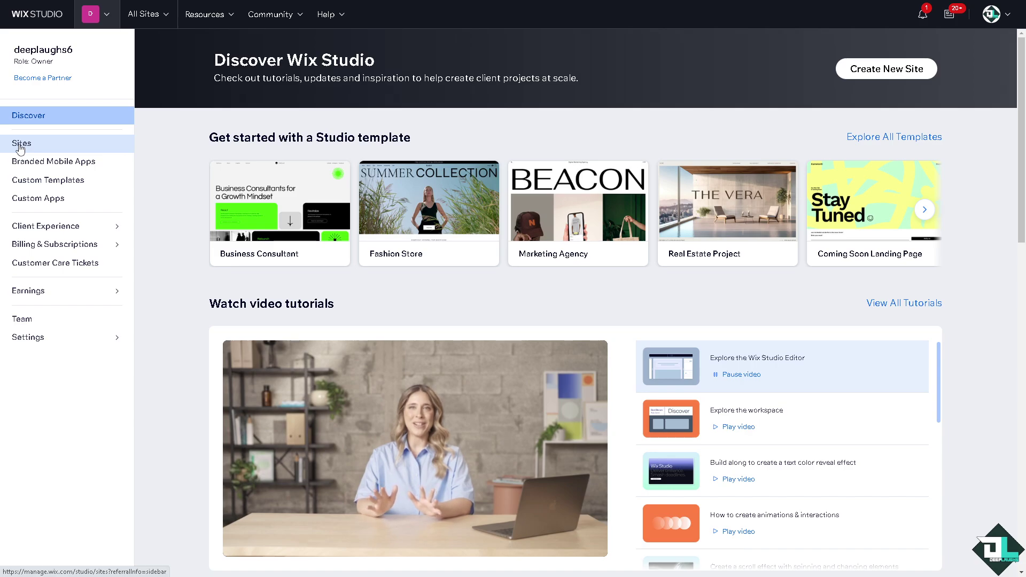
Step: In the Sites list, start duplicating Deep Laughs, edit the copy's name, then cancel
click(20, 147)
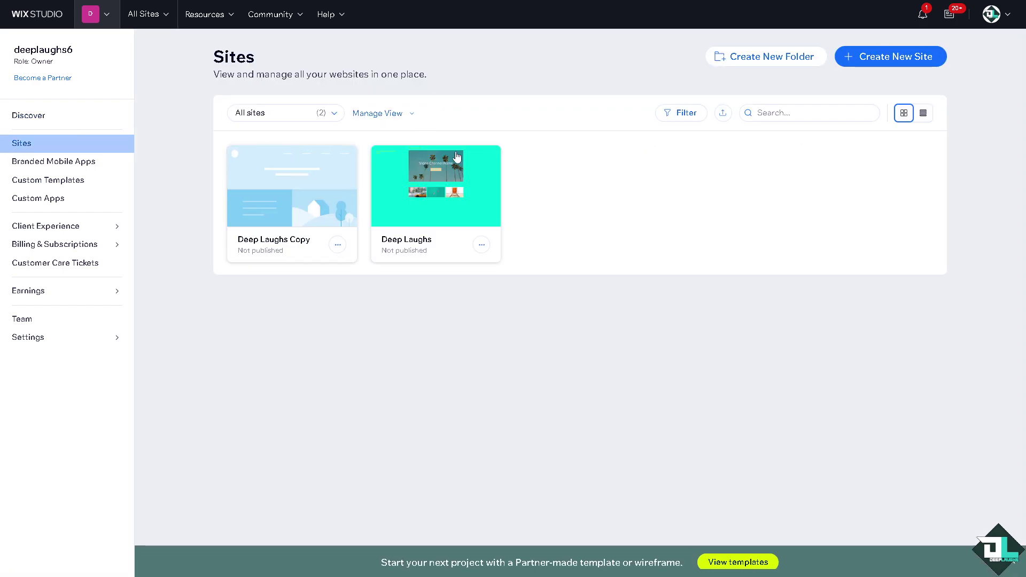
mouse_move(347, 175)
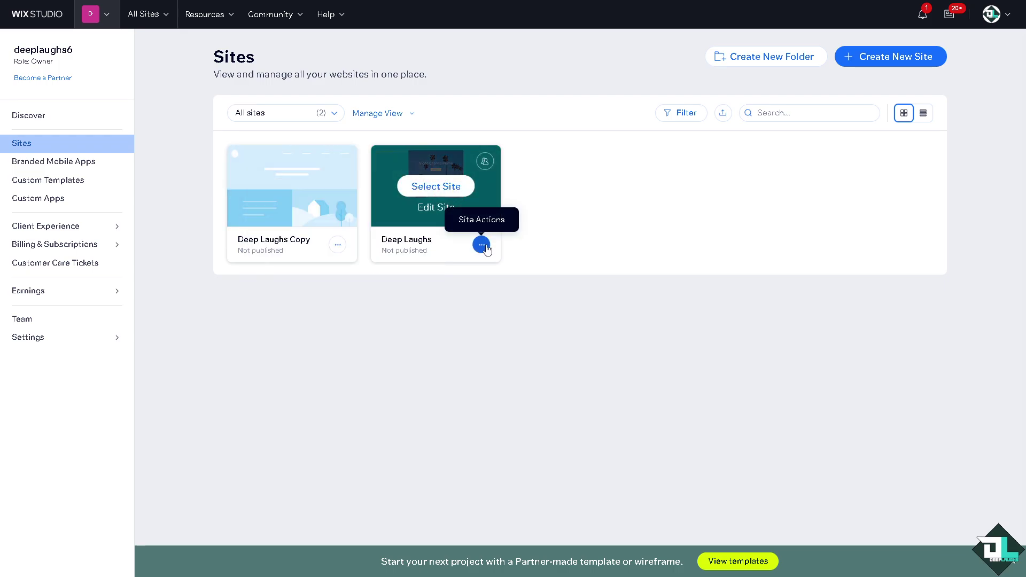
click(482, 245)
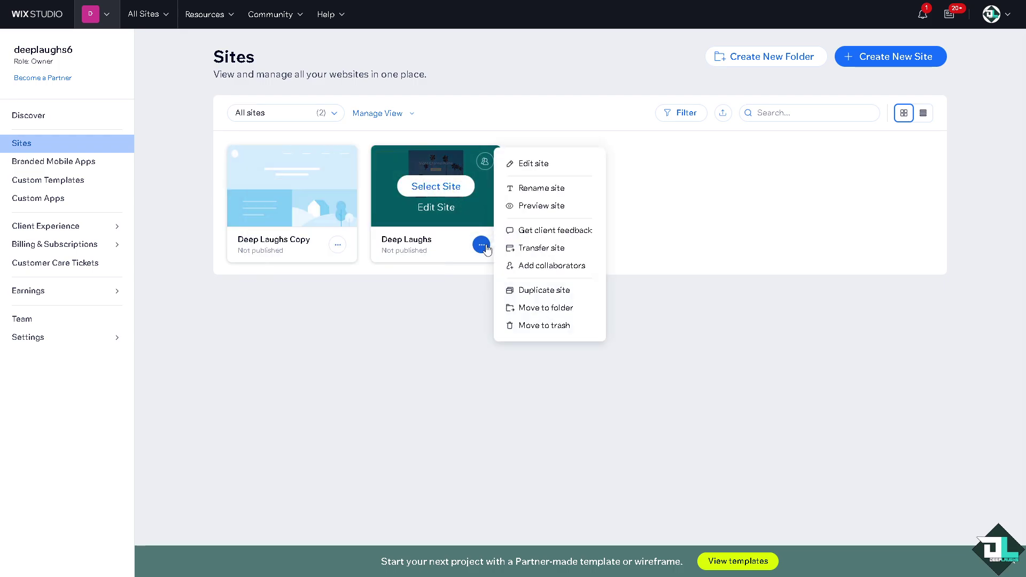
click(529, 290)
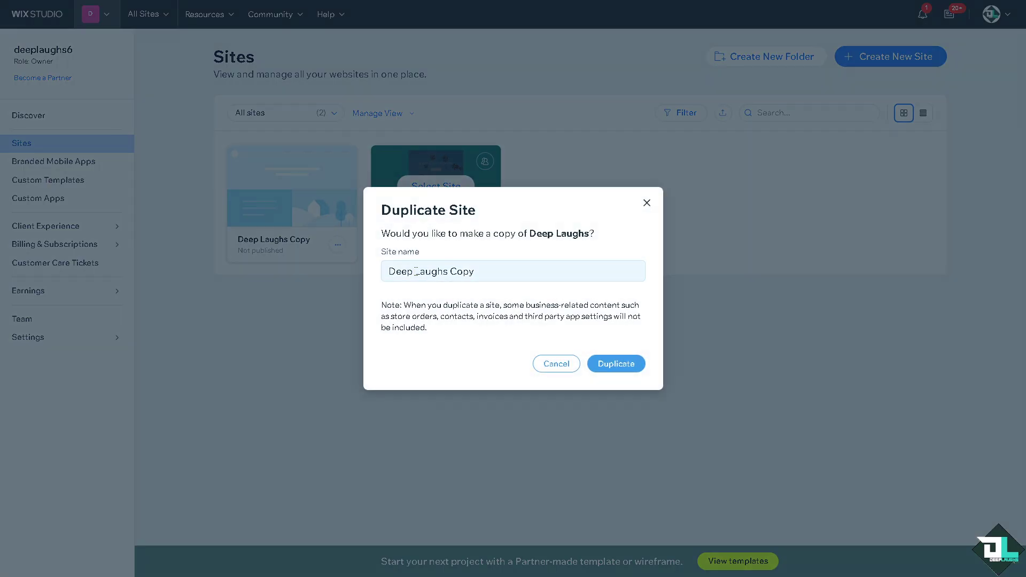
click(385, 272)
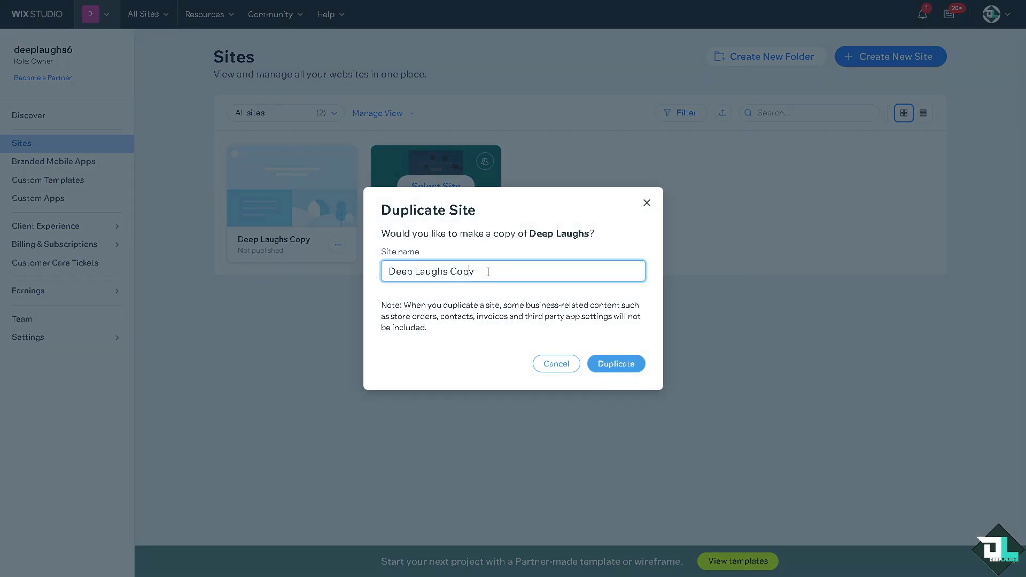
key(ctrl+a)
text(How to Copy Wix Website)
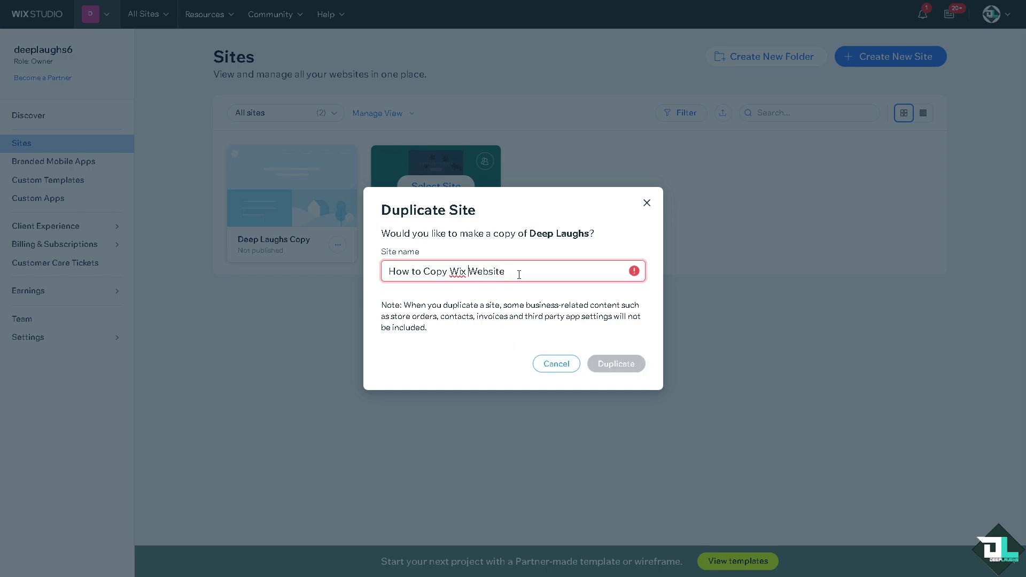
drag(519, 275, 358, 275)
click(358, 274)
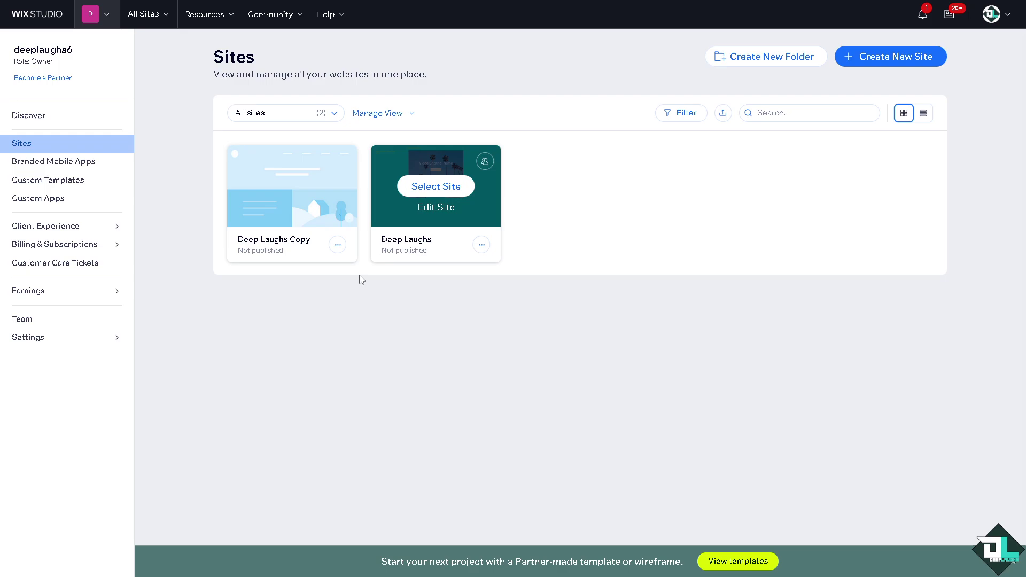
Step: Duplicate Deep Laughs again, keeping the default name Deep Laughs Copy
click(480, 246)
click(537, 291)
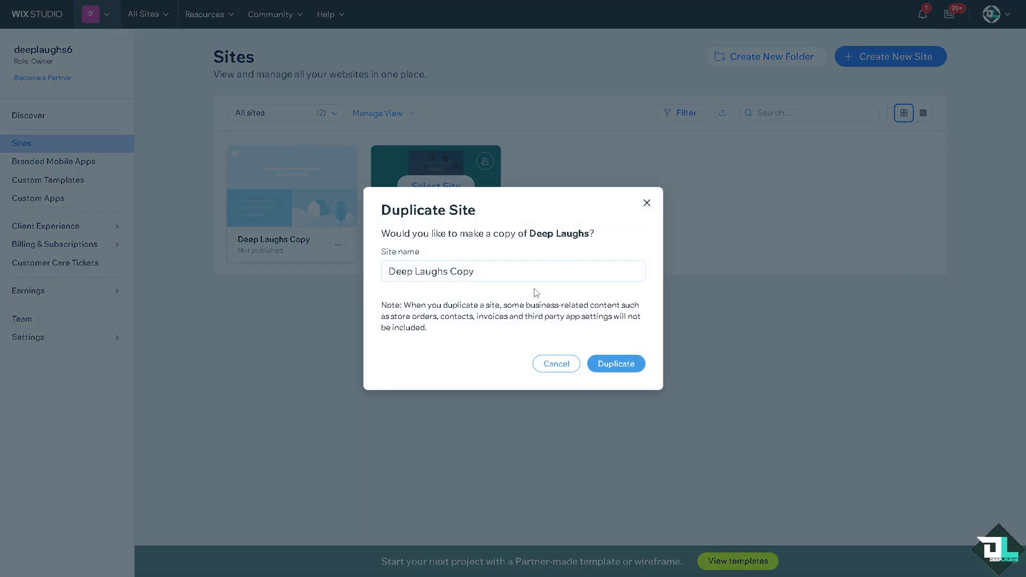
click(612, 364)
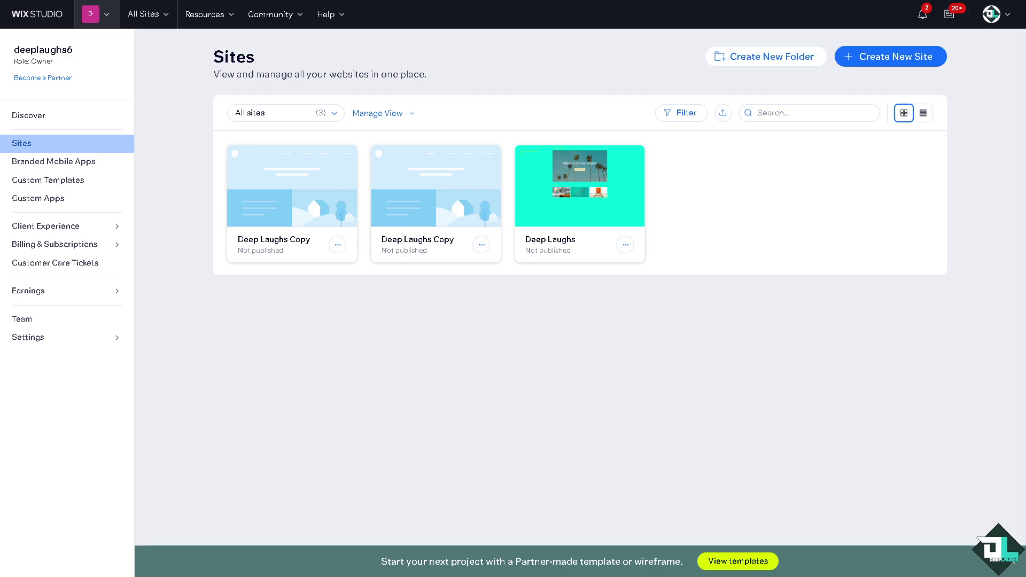
Step: Choose Edit Site on the new Deep Laughs Copy card to load it in the editor
mouse_move(302, 230)
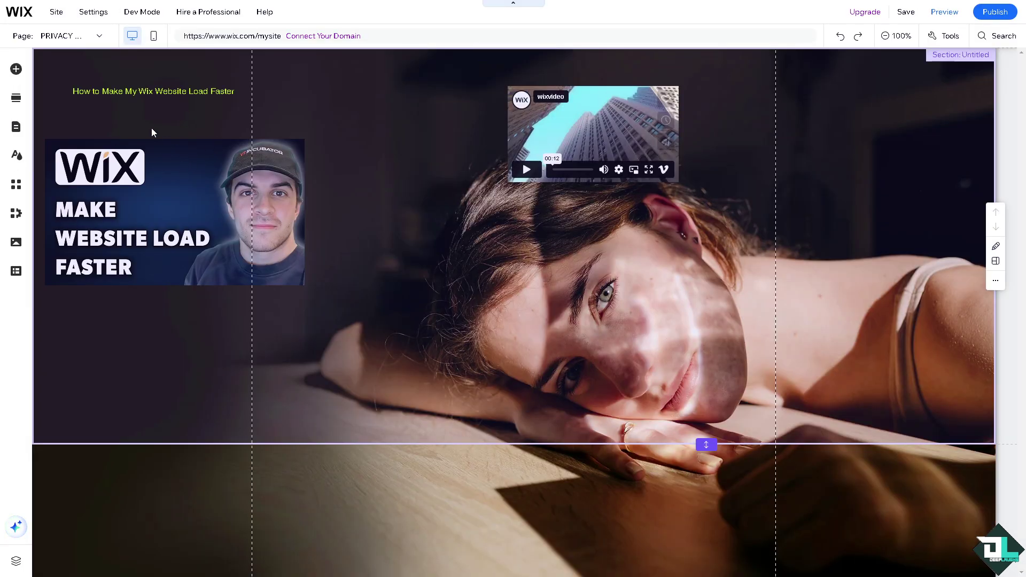
click(16, 70)
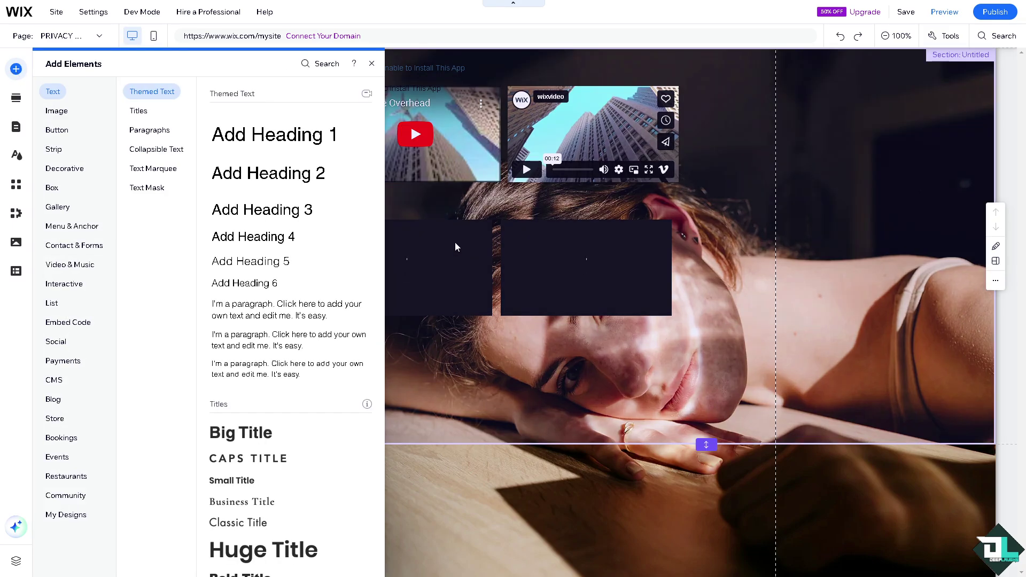
click(64, 115)
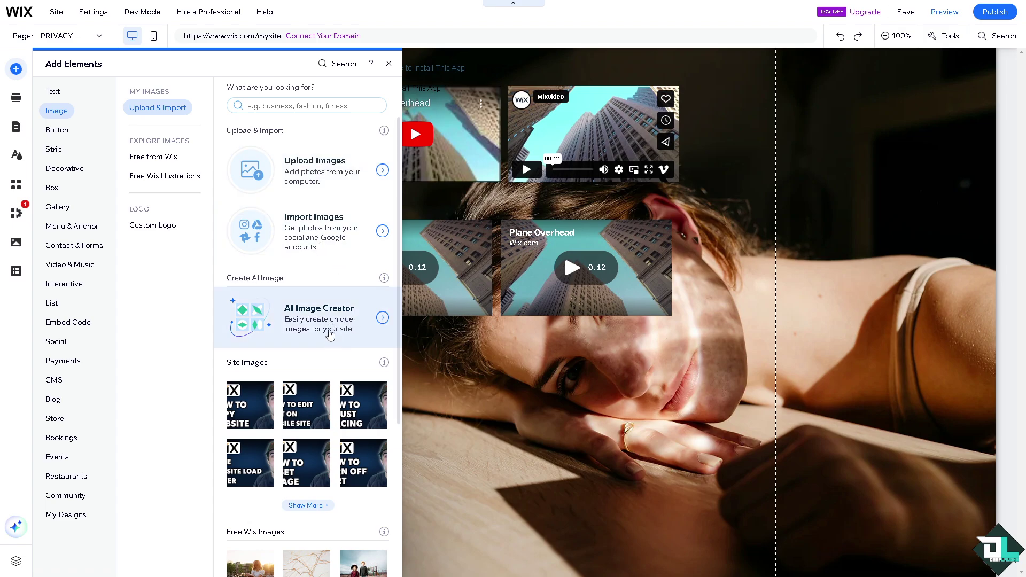
click(169, 160)
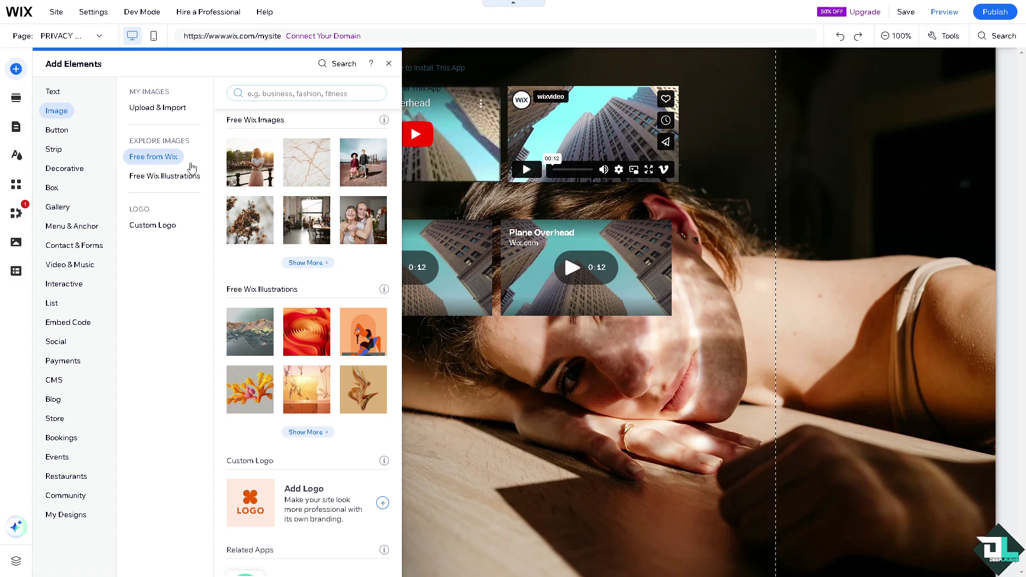
click(184, 177)
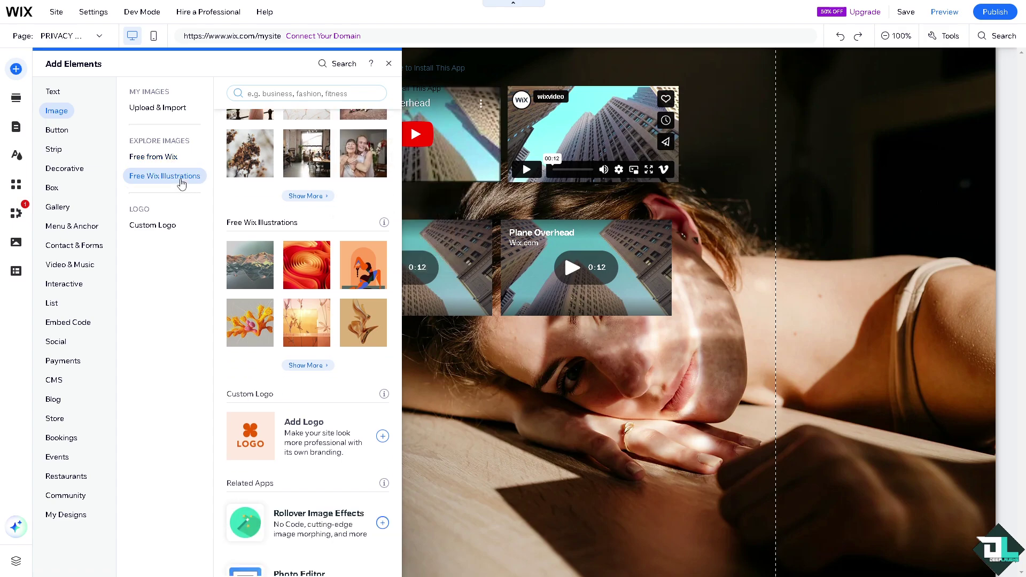
click(152, 227)
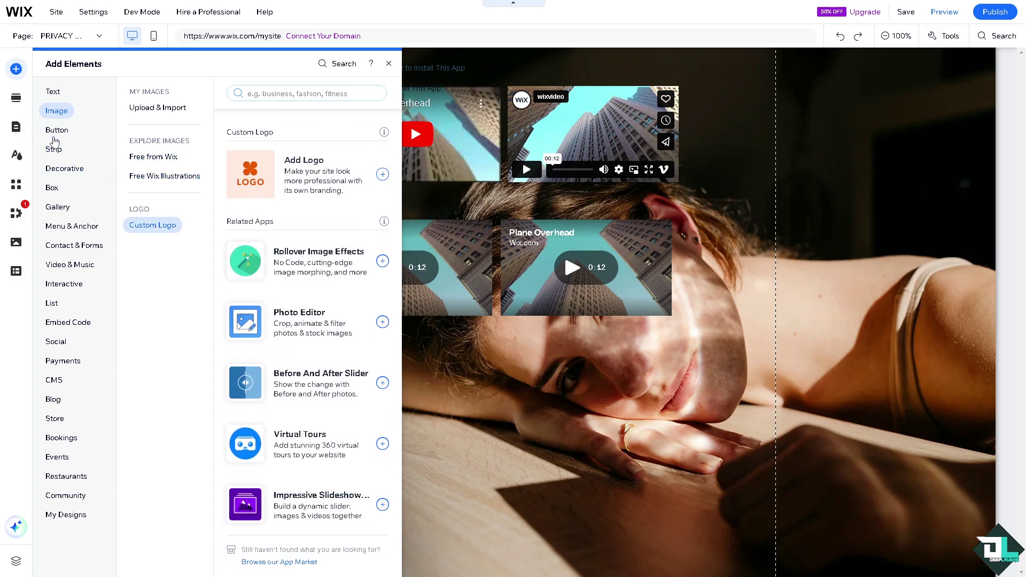
click(57, 130)
scroll(319, 168, up, 7)
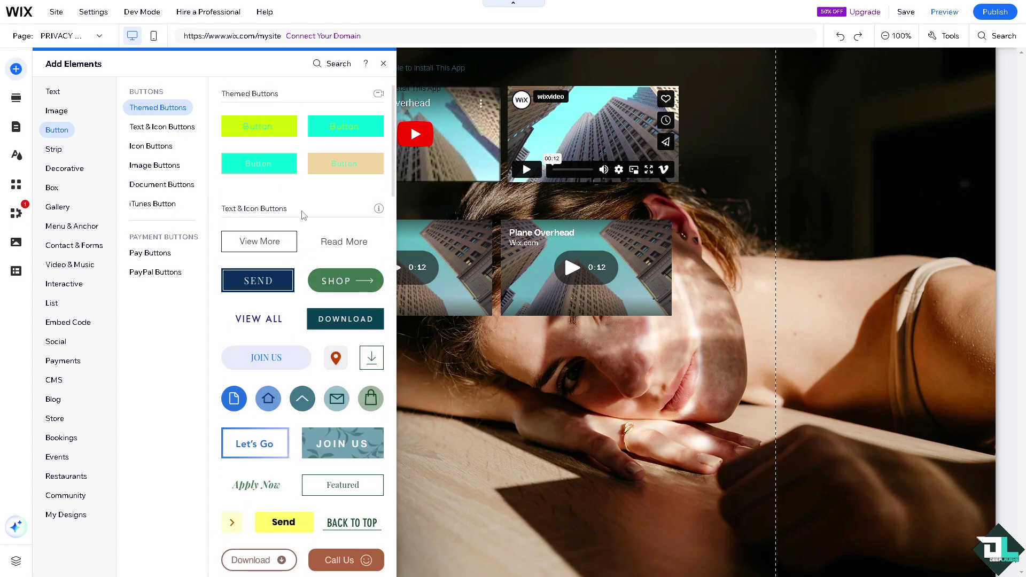
click(162, 126)
click(74, 246)
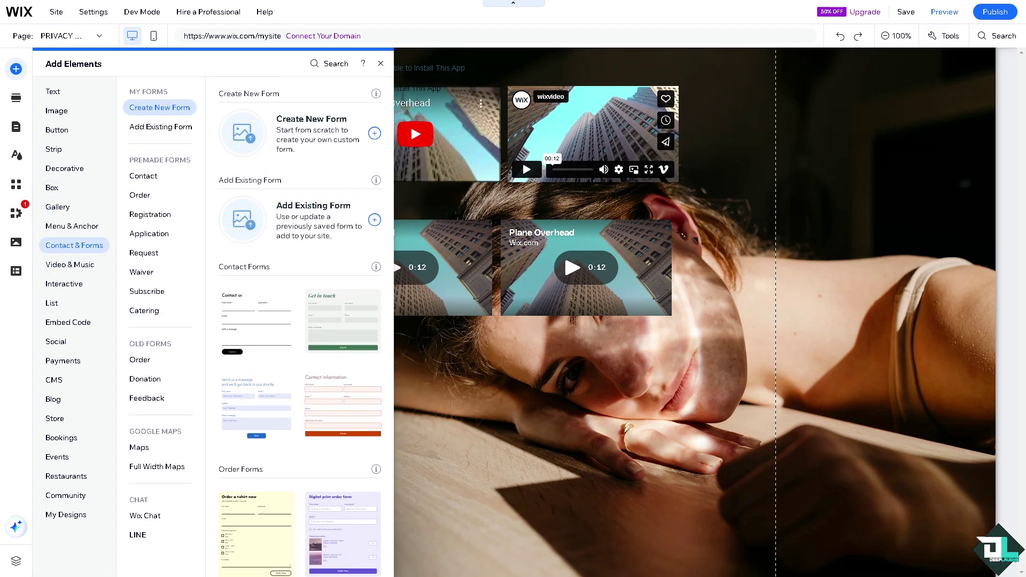
click(64, 264)
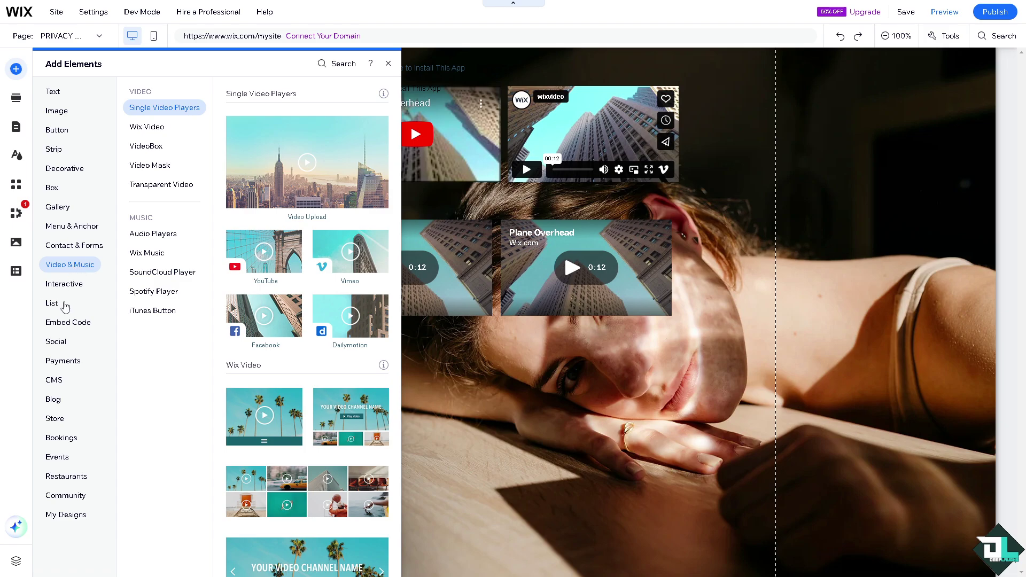
click(59, 303)
click(68, 325)
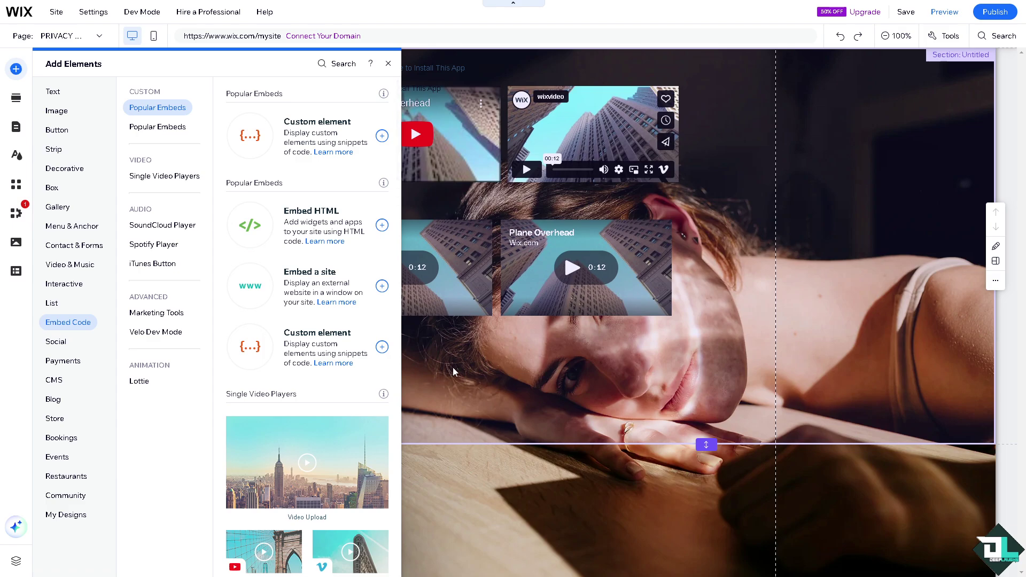
click(453, 368)
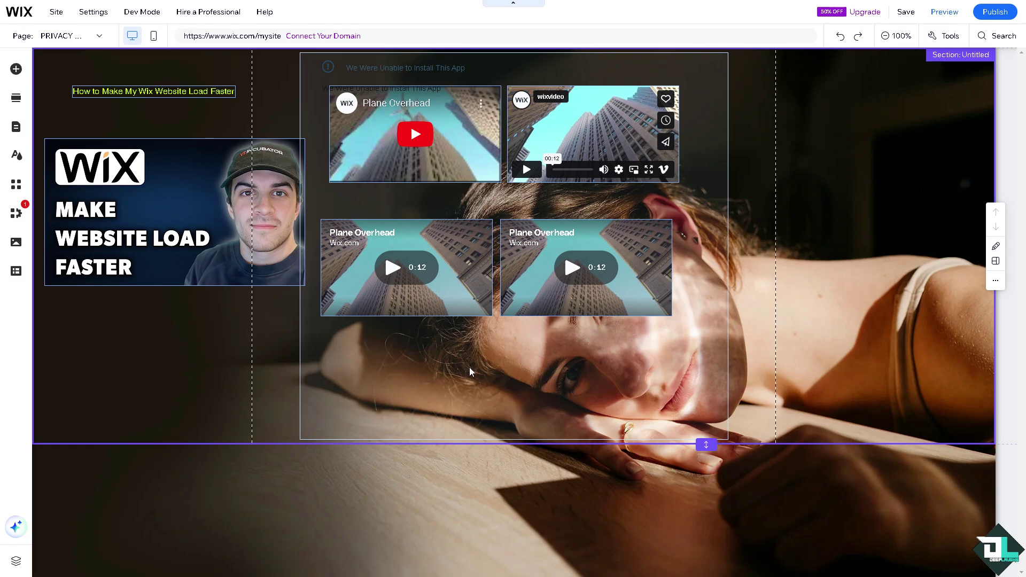
Step: Delete the four video players: Vimeo, both Wix video players and YouTube
right_click(197, 343)
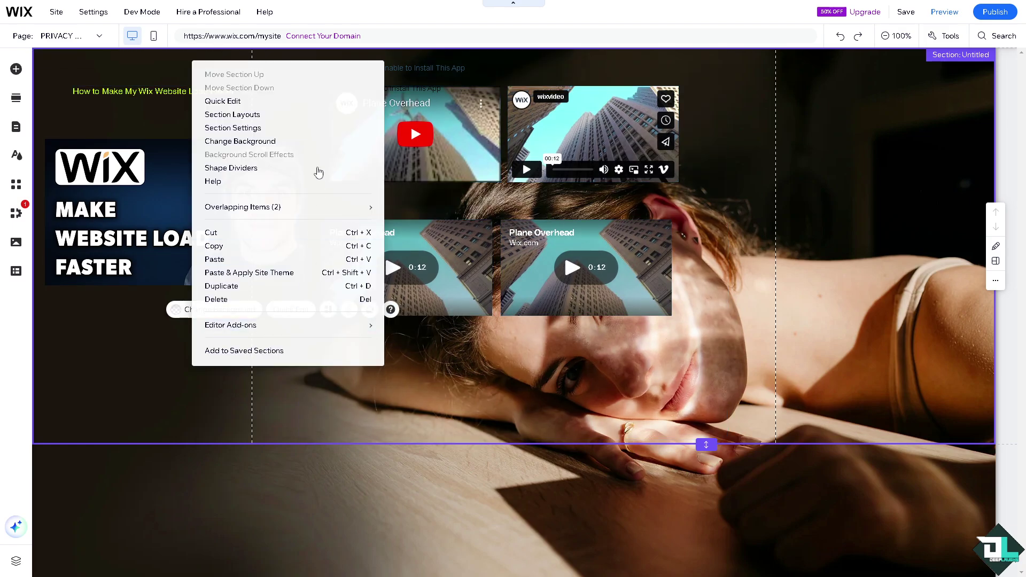
click(487, 111)
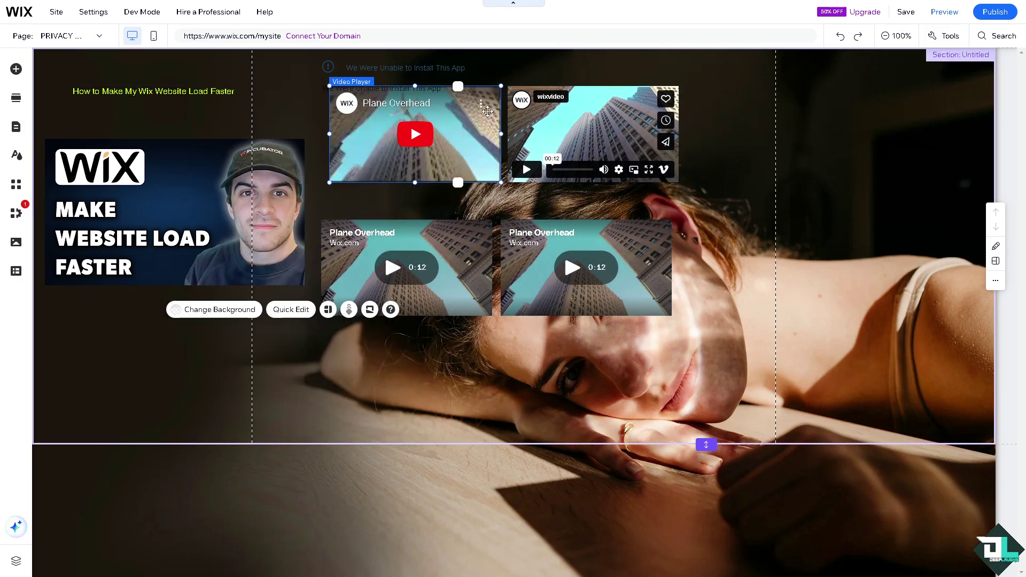
click(559, 124)
key(Delete)
click(513, 235)
key(Delete)
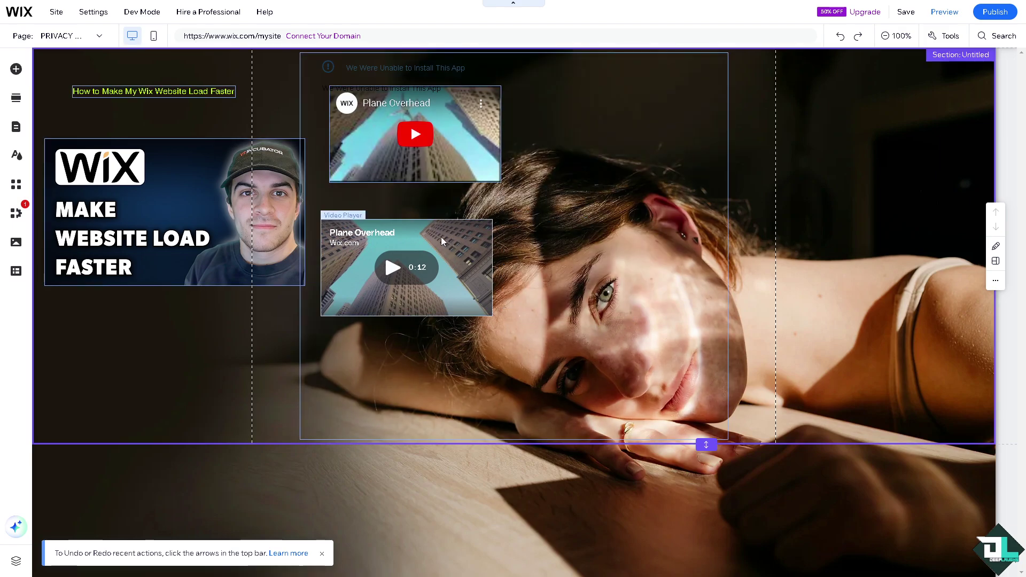
click(441, 237)
key(Delete)
click(469, 107)
key(Delete)
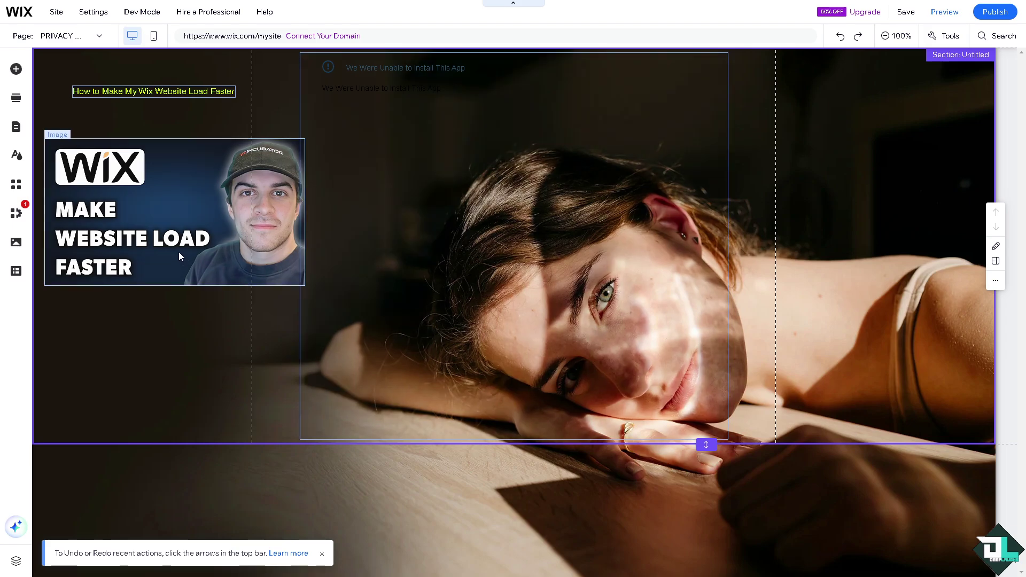
Step: Delete the Wix thumbnail image and the Load Faster title text
click(178, 217)
key(Delete)
click(169, 97)
key(Delete)
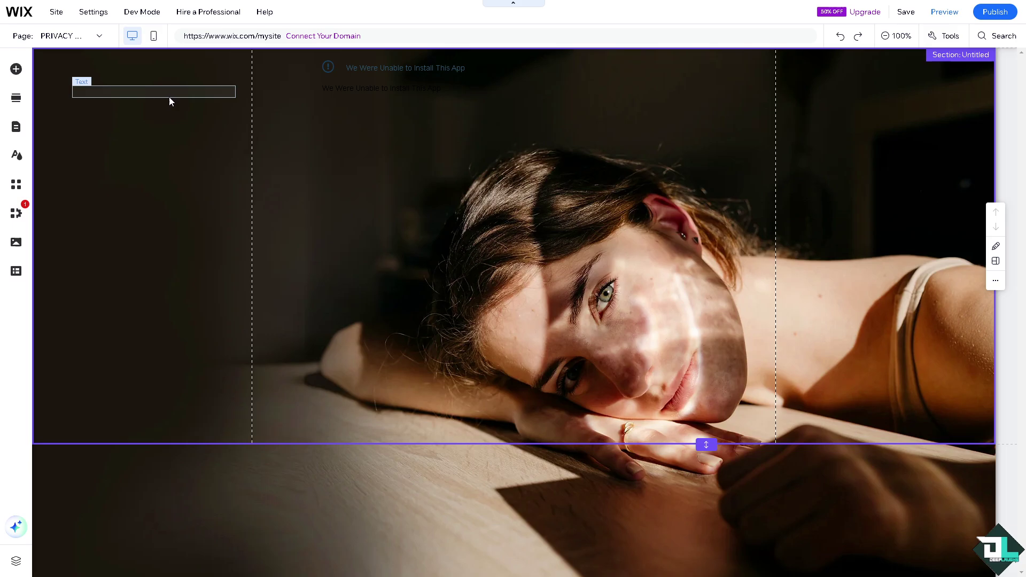